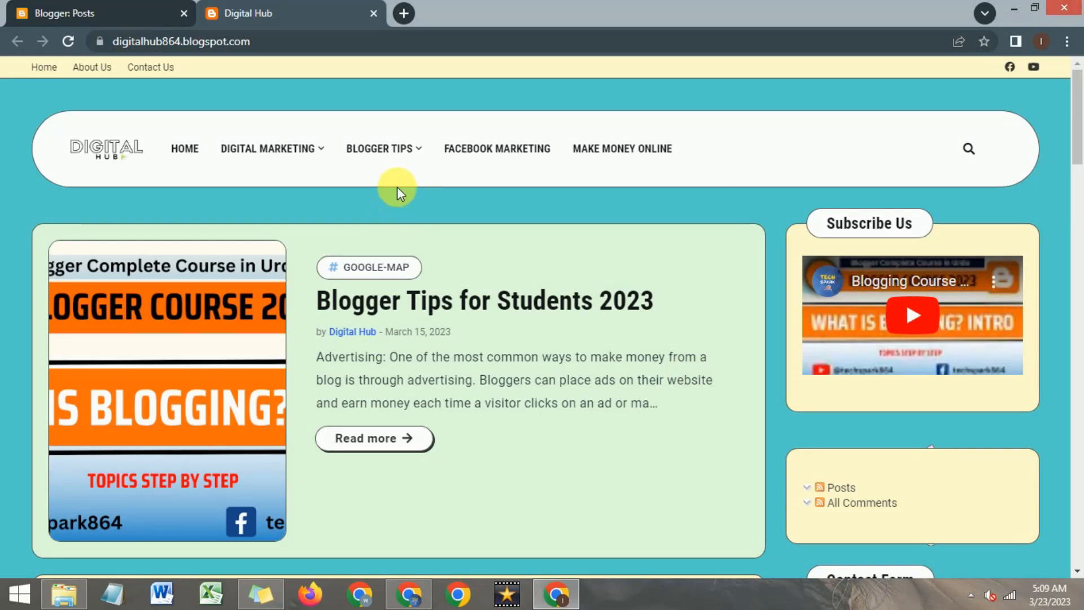
Step: Look over the live Digital Hub blog from header to footer, comparing it with the Blogger posts list
scroll(389, 201, "down", 1)
scroll(389, 201, "up", 1)
mouse_move(294, 191)
left_click(146, 9)
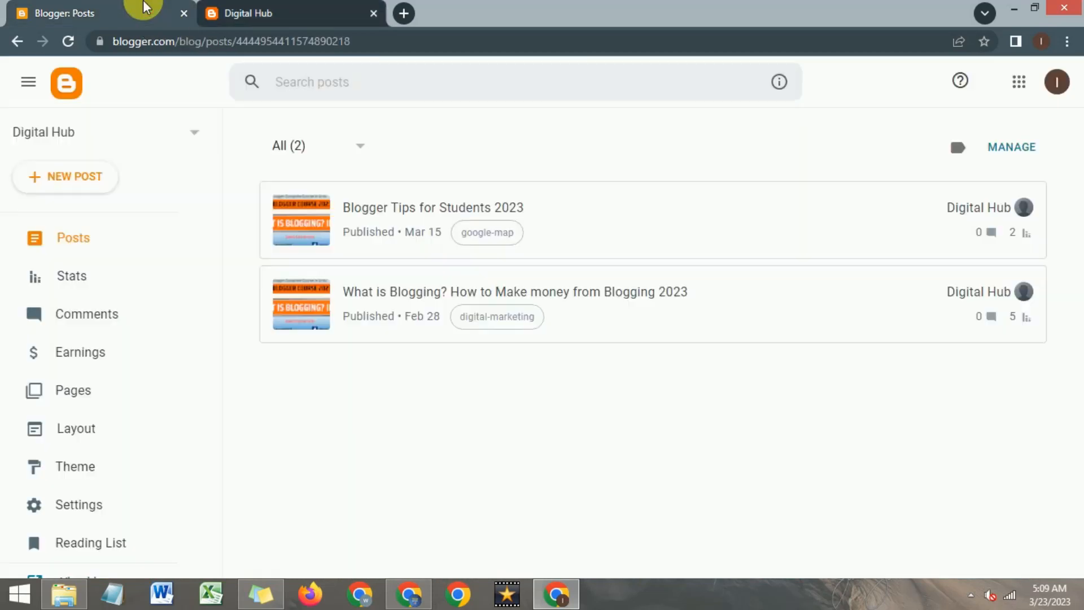
left_click(297, 7)
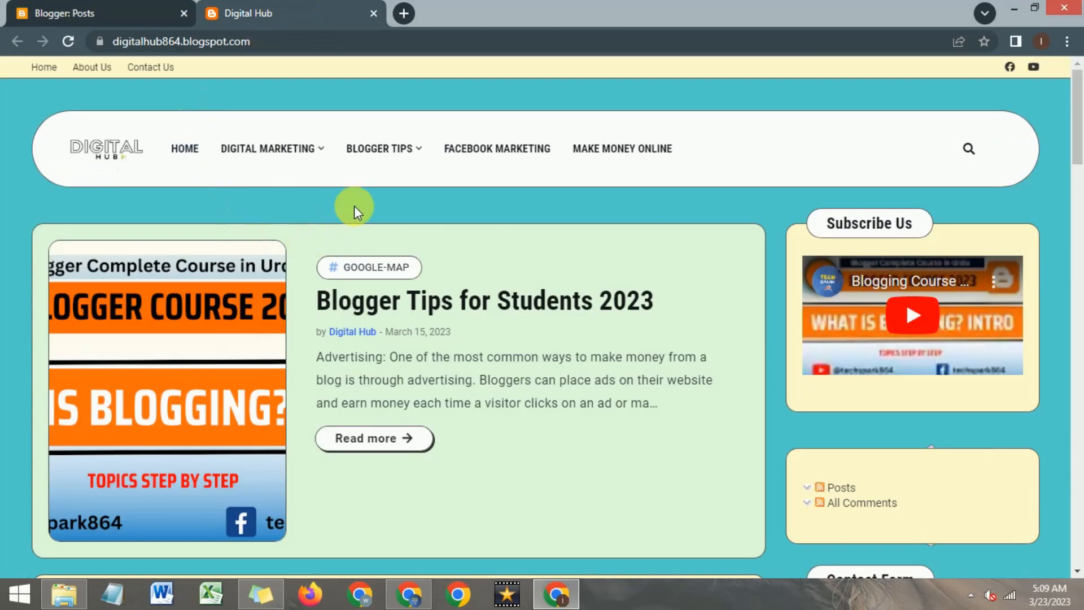
left_click(139, 7)
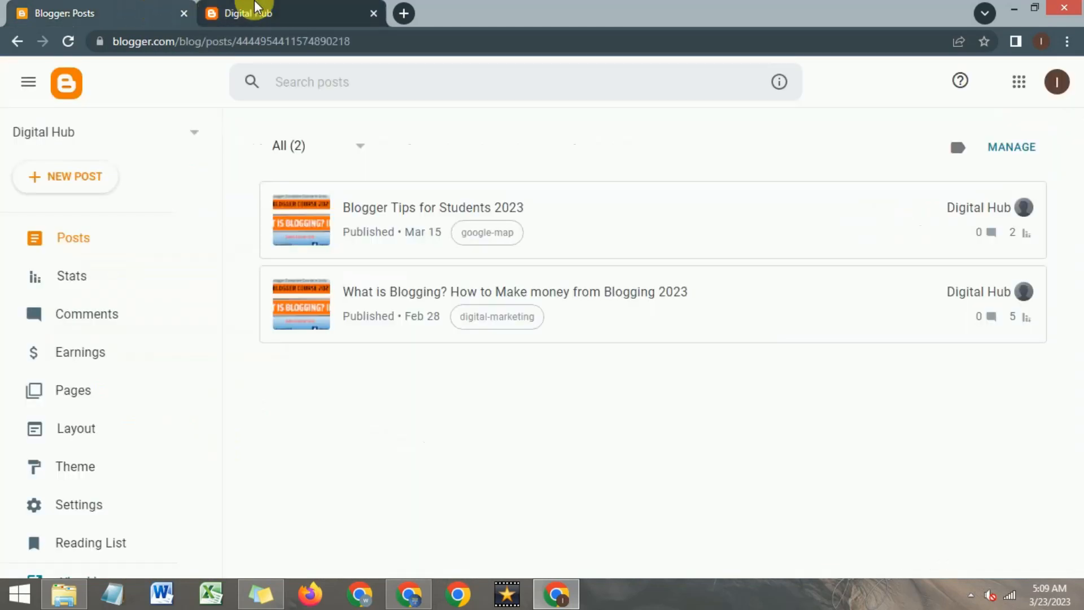
left_click(315, 7)
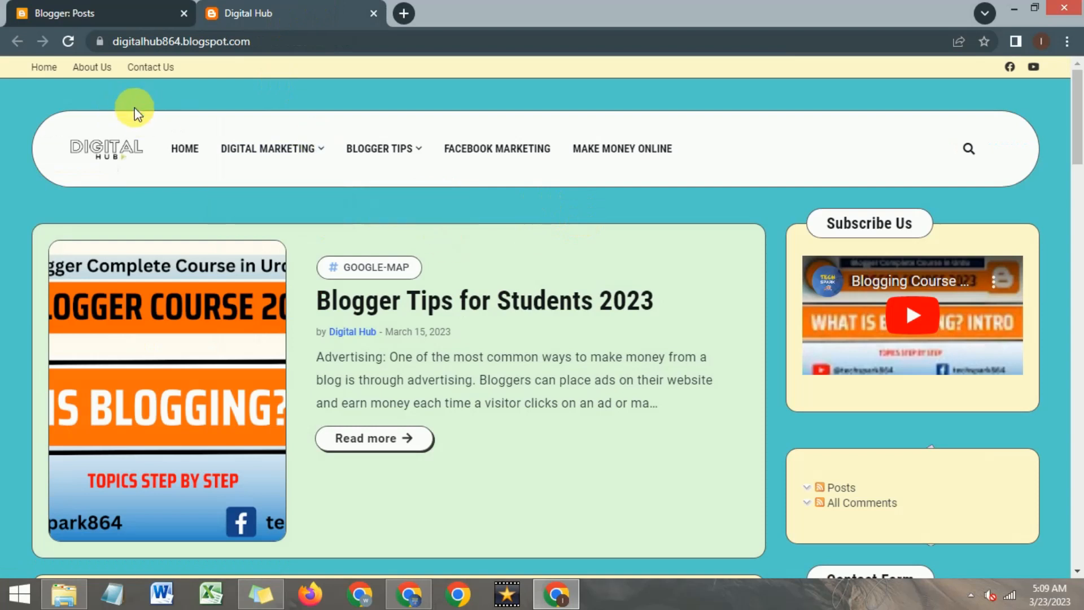
mouse_move(263, 137)
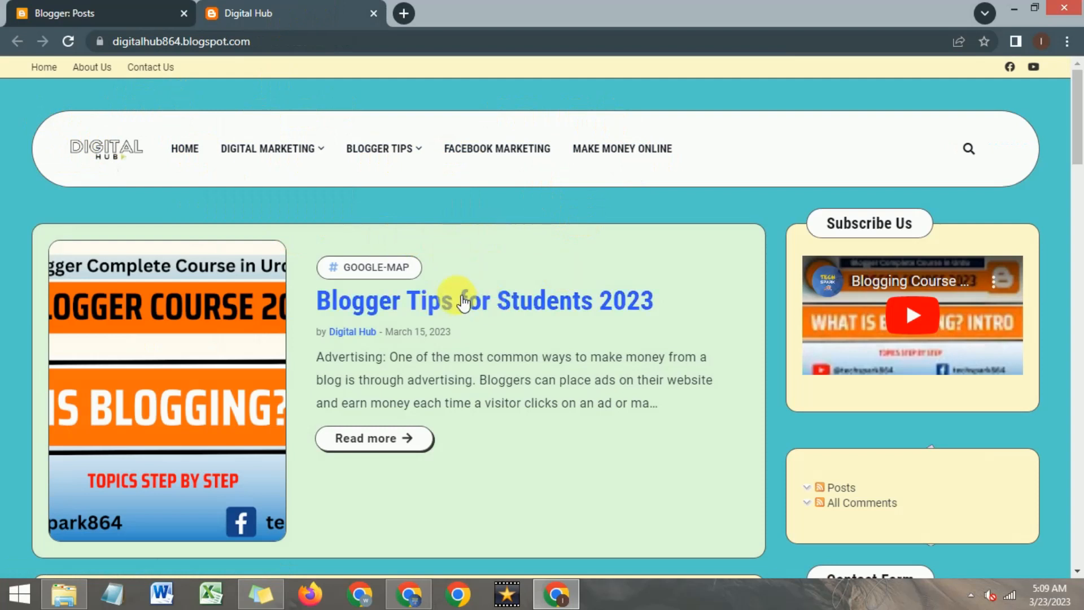
scroll(458, 296, "down", 7)
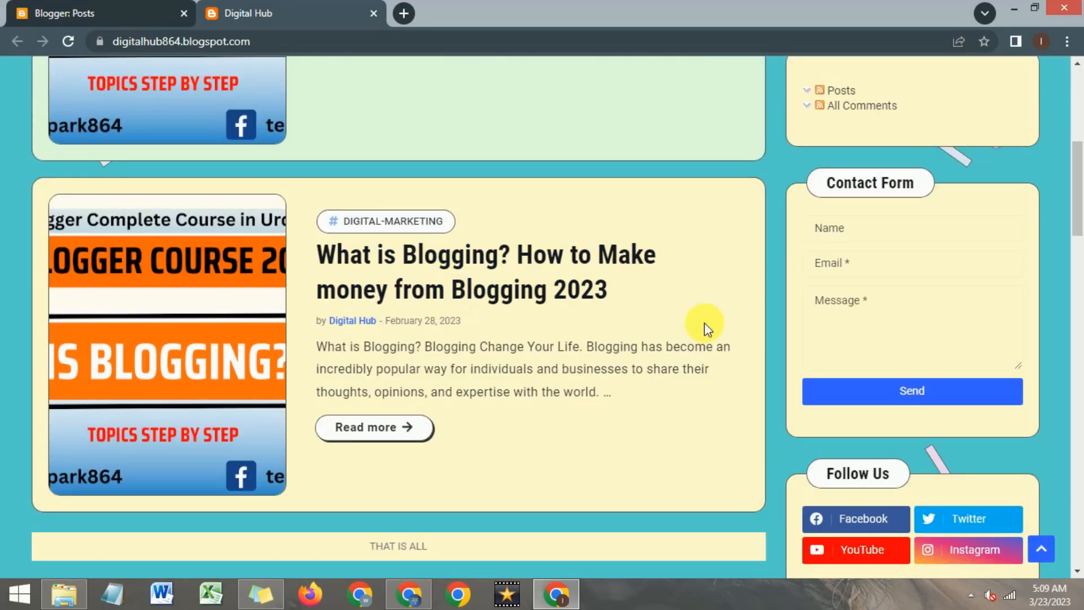
scroll(703, 323, "up", 8)
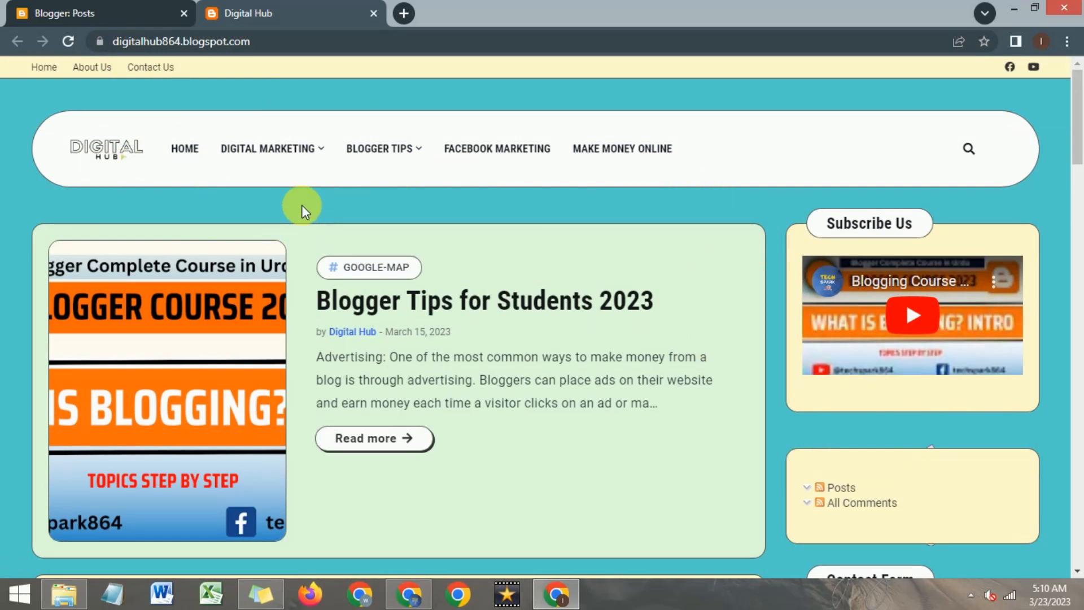
left_click(152, 13)
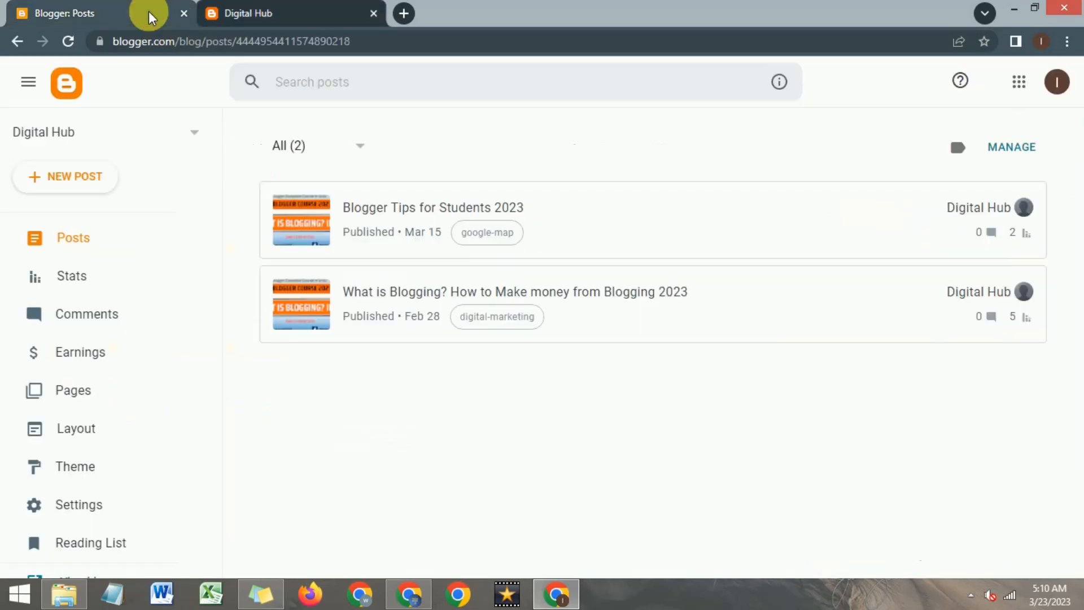
left_click(255, 10)
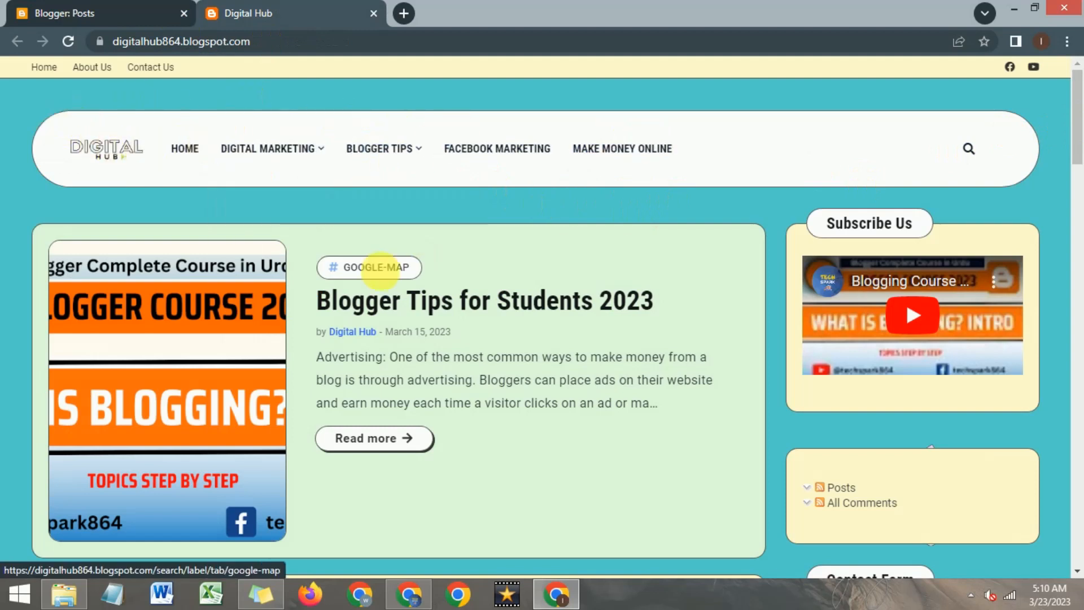
scroll(839, 265, "down", 3)
scroll(841, 263, "down", 10)
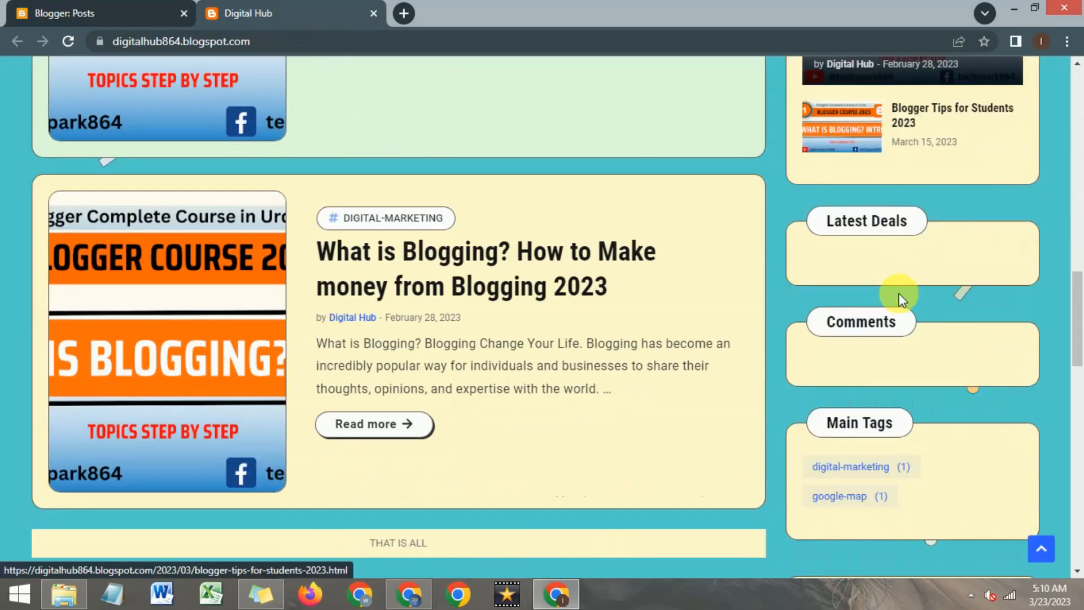
left_click_drag(1078, 320, 998, 512)
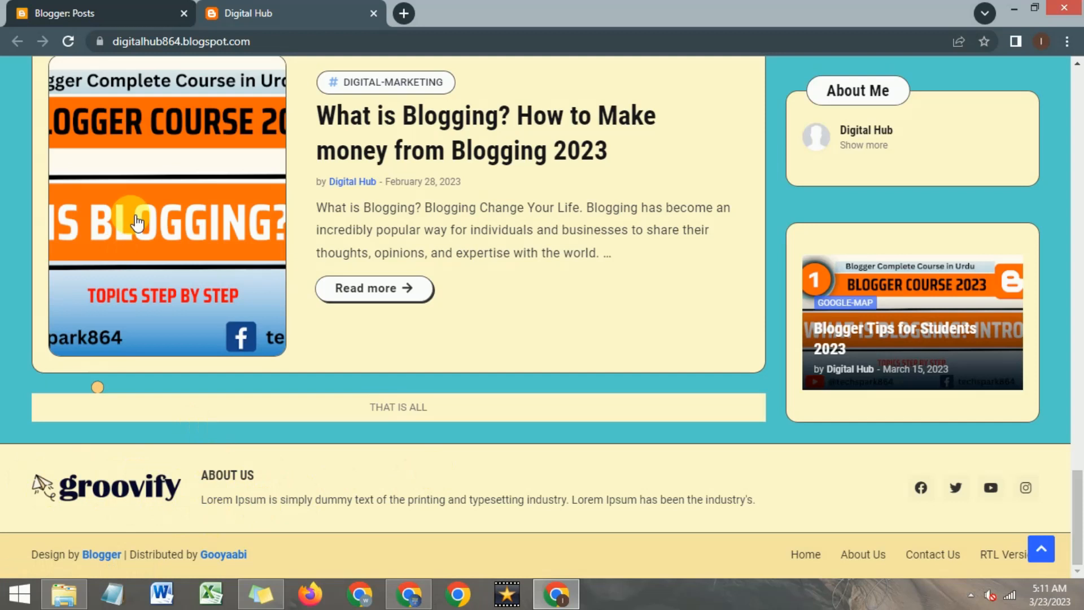
Step: Open the About Us gadget in the Blogger layout's About Section and compare it with the live blog's footer and header logos
left_click(123, 11)
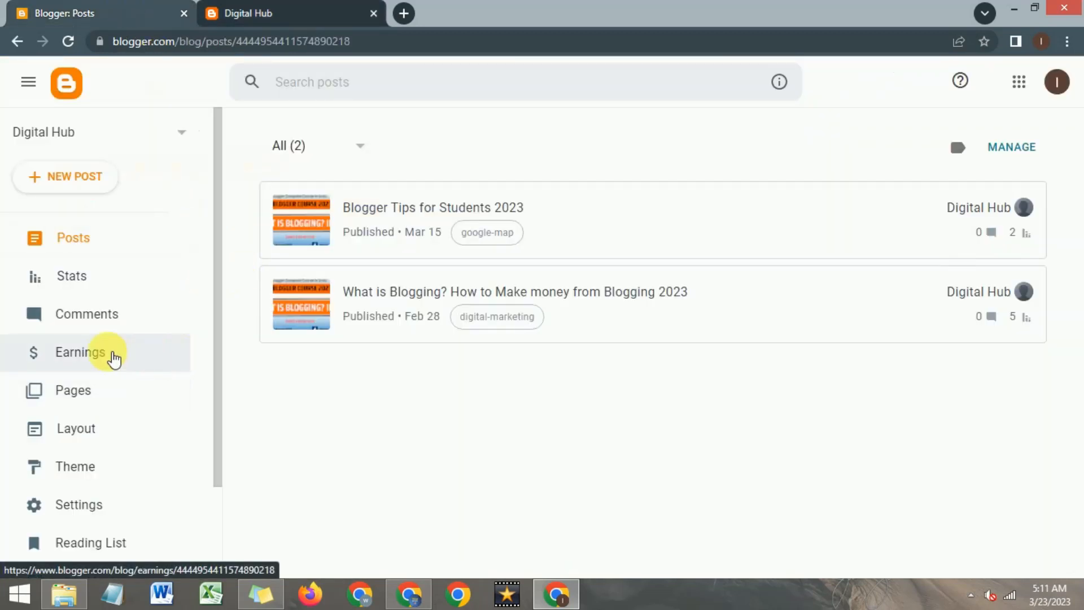
left_click(99, 430)
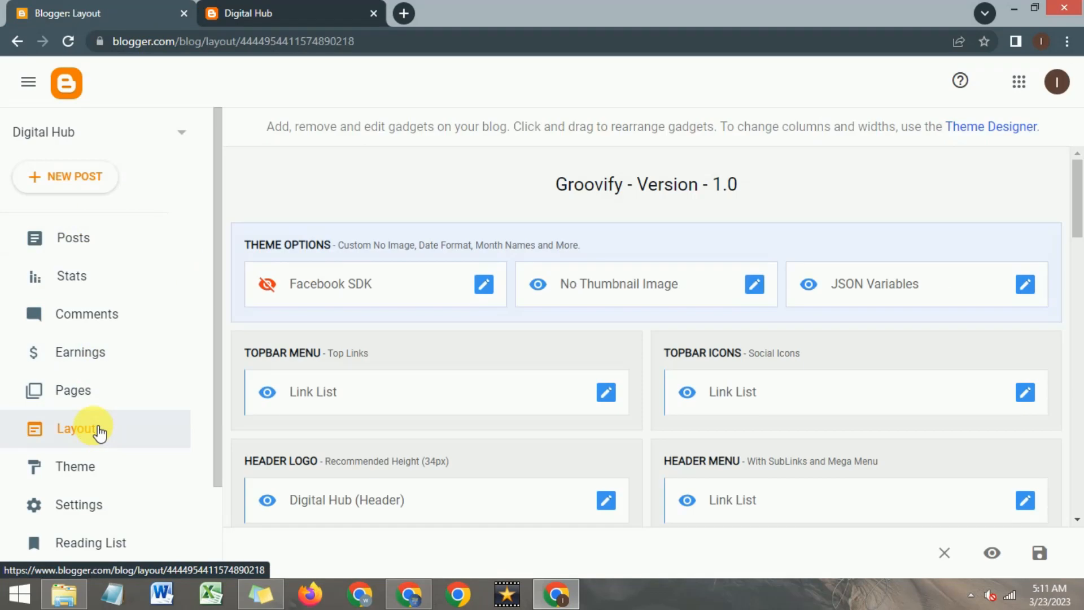
left_click_drag(1081, 204, 1081, 485)
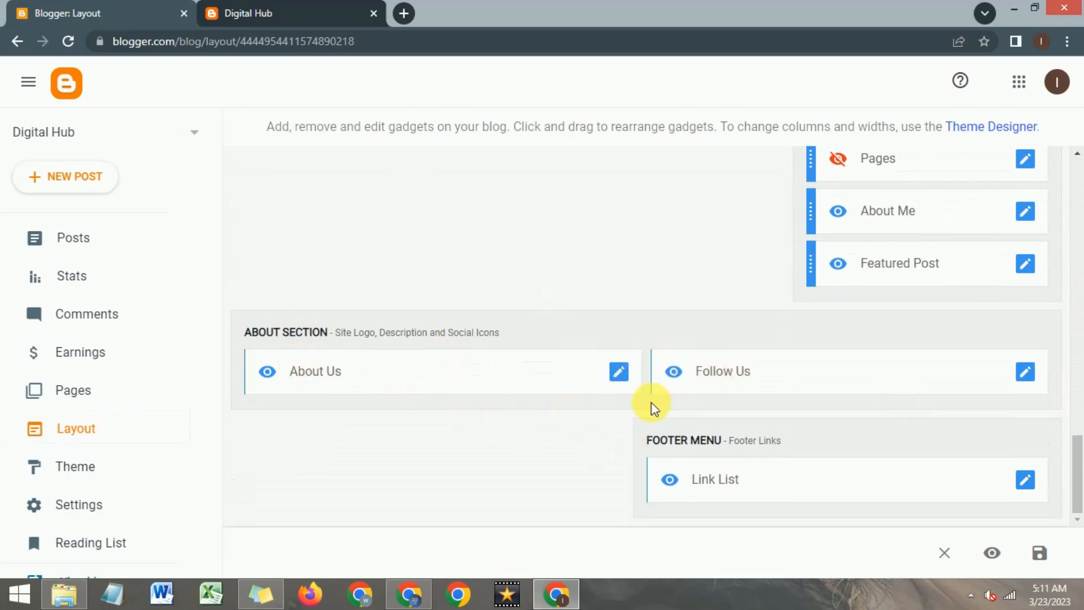
left_click(620, 372)
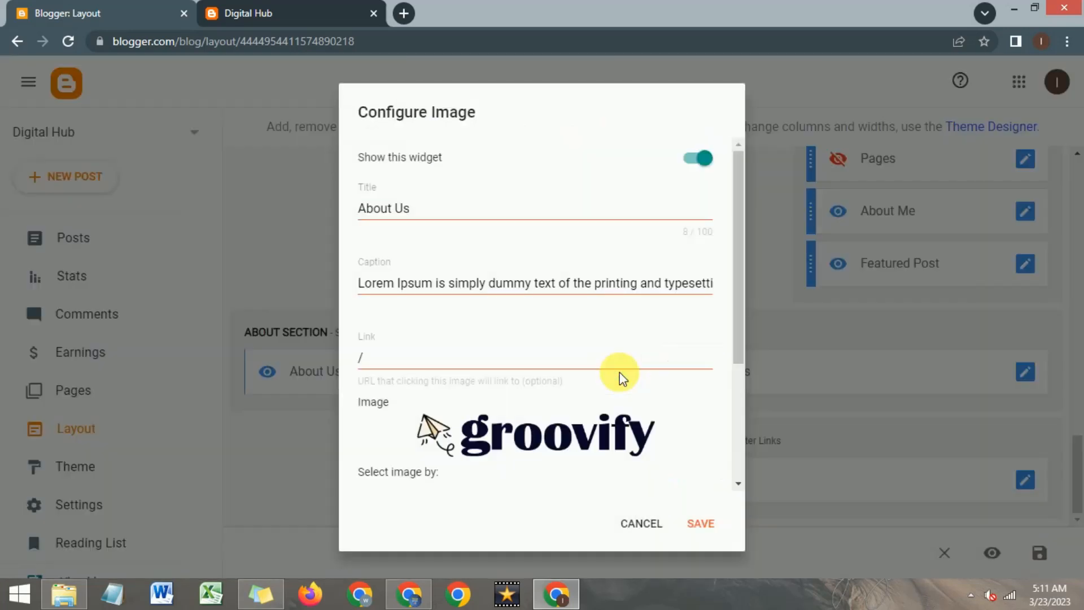
left_click(314, 11)
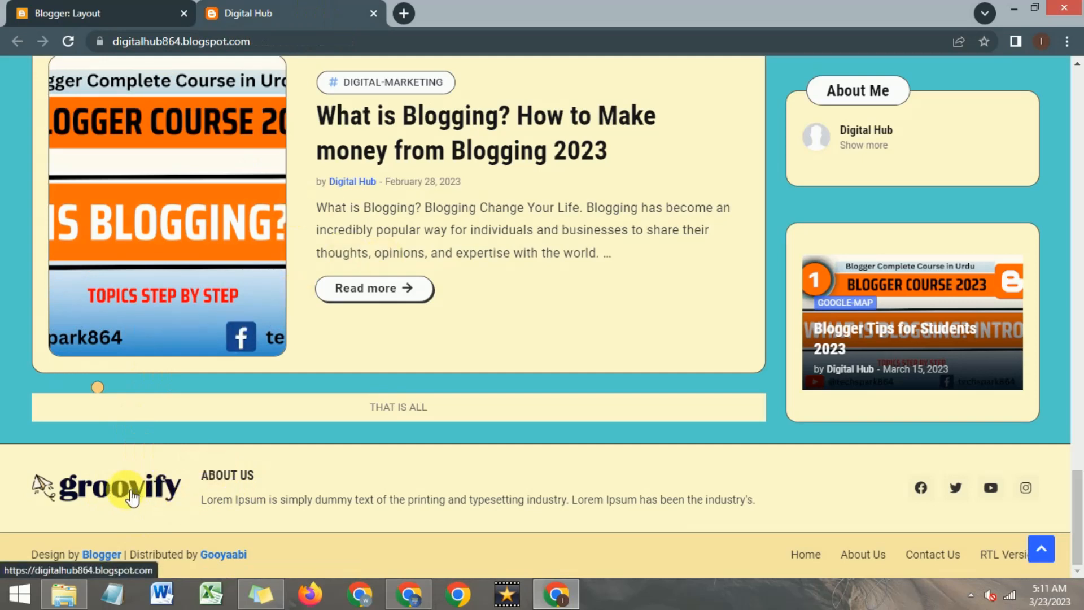
scroll(118, 498, "up", 8)
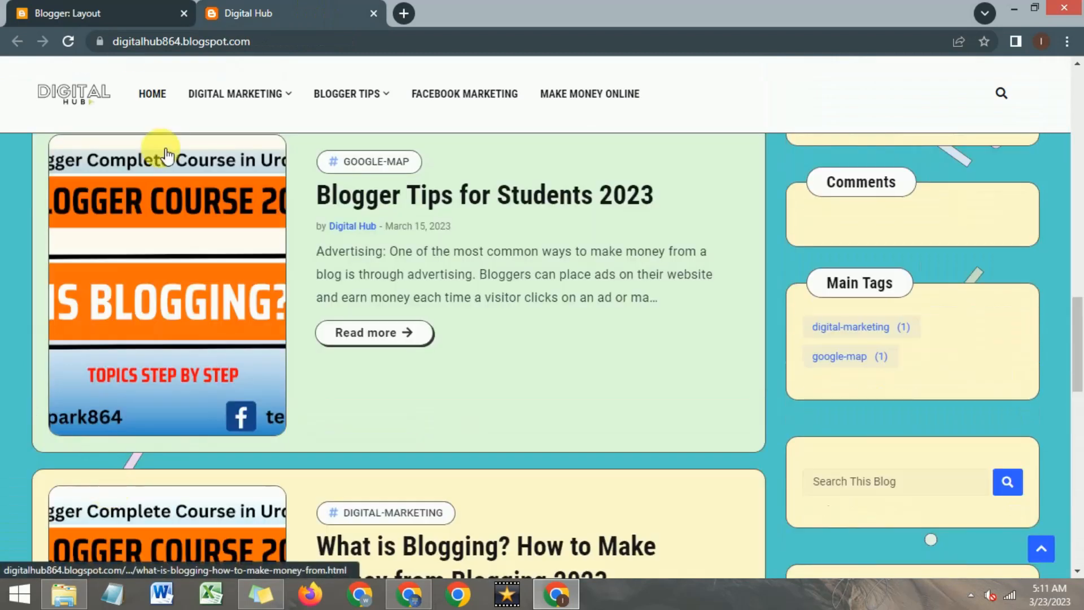
left_click(111, 13)
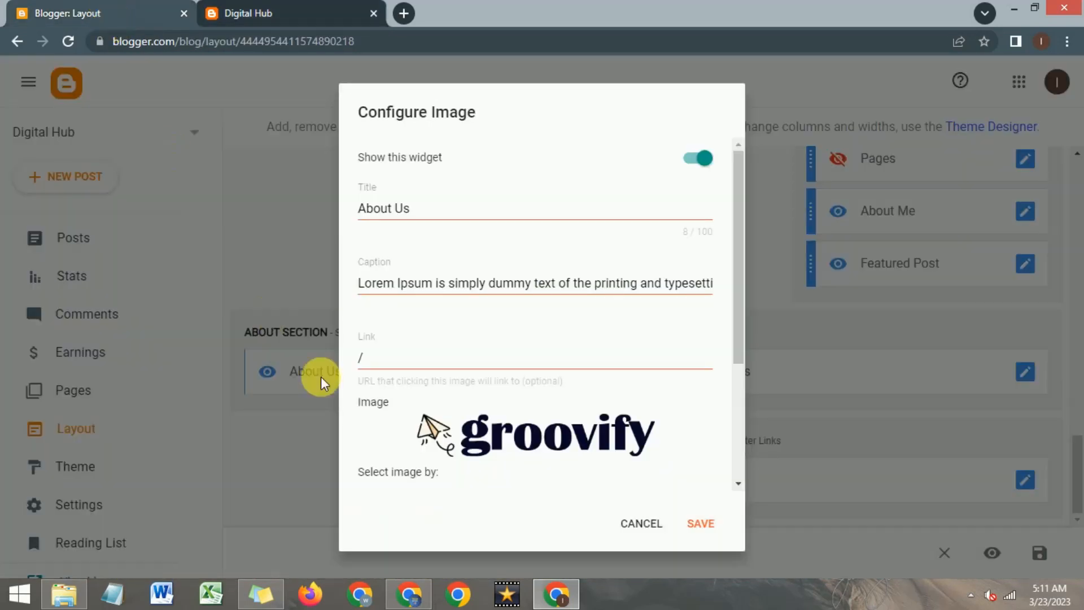
Step: Clear the link and the image URL of the About Us gadget
scroll(412, 317, "down", 1)
left_click(413, 287)
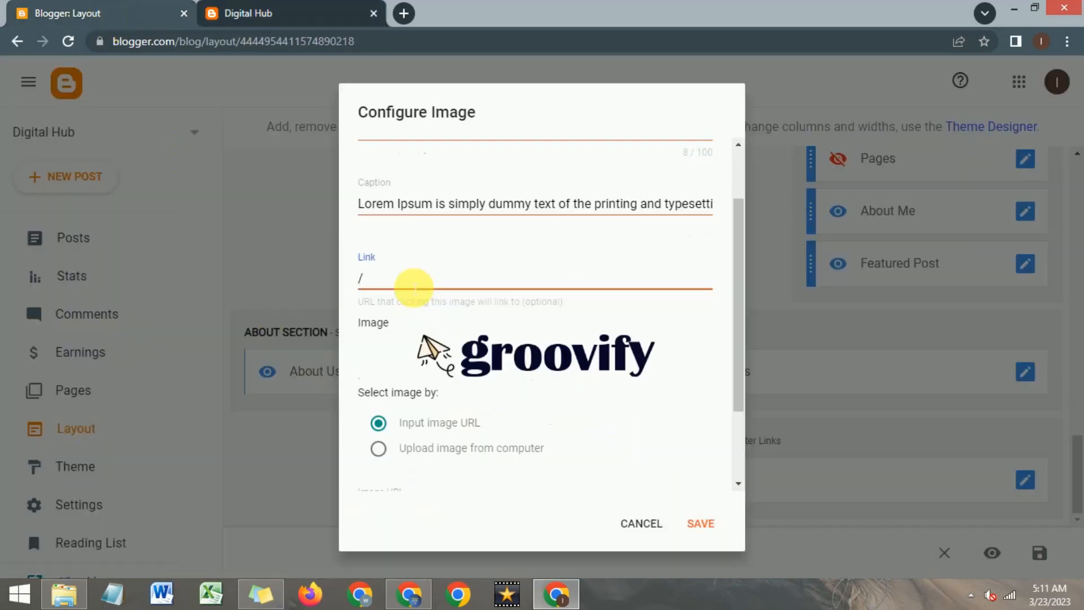
scroll(418, 364, "down", 1)
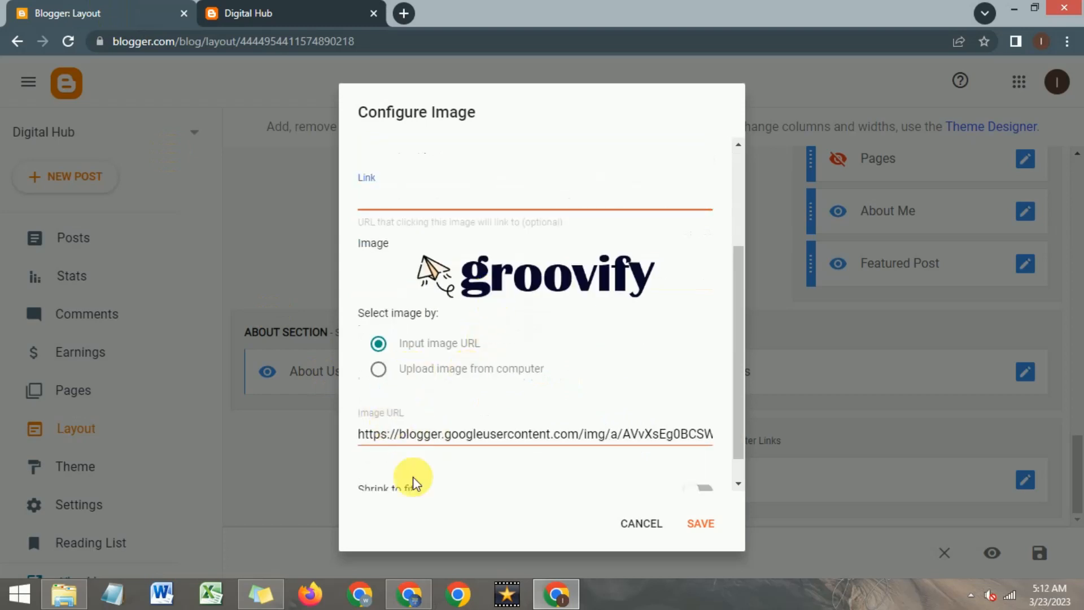
left_click(453, 438)
key("ctrl+a")
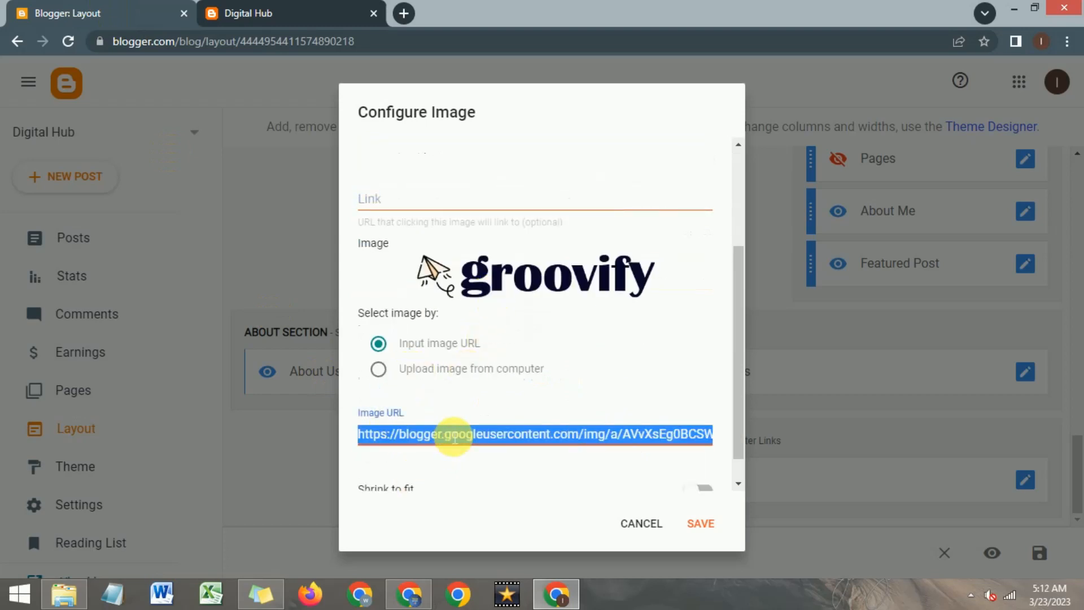
key("BackSpace")
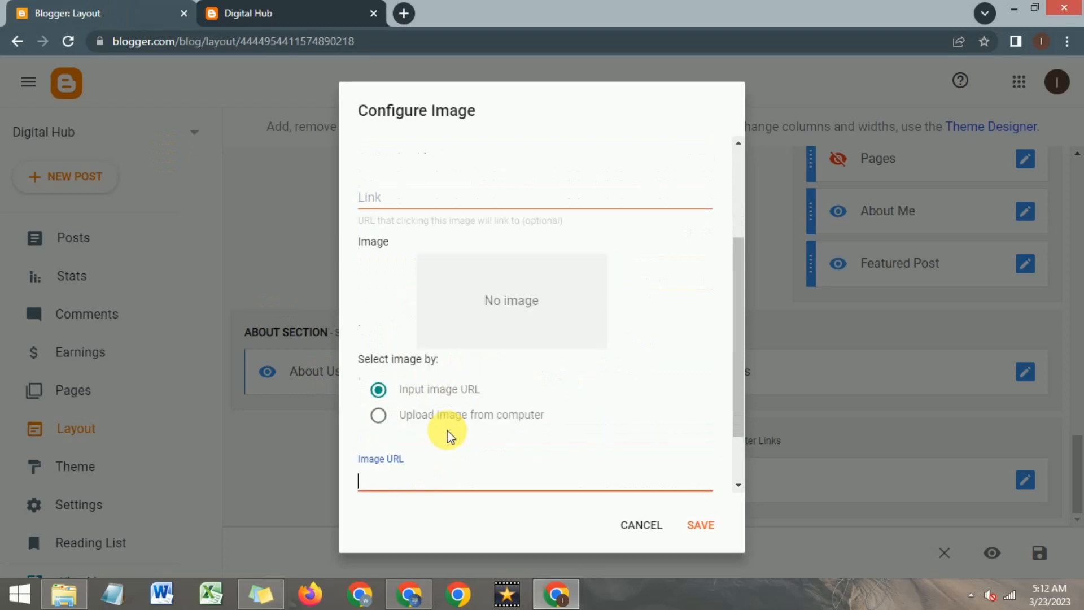
Step: Upload Untitled design (1).png from the computer as the About Us image and save the gadget
scroll(450, 437, "up", 3)
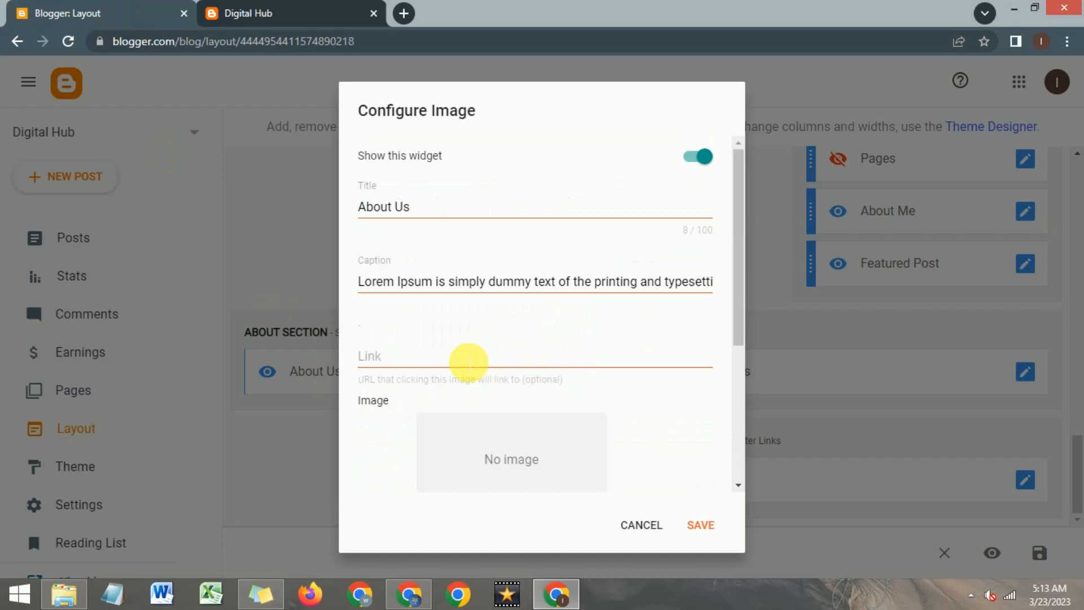
scroll(465, 359, "down", 1)
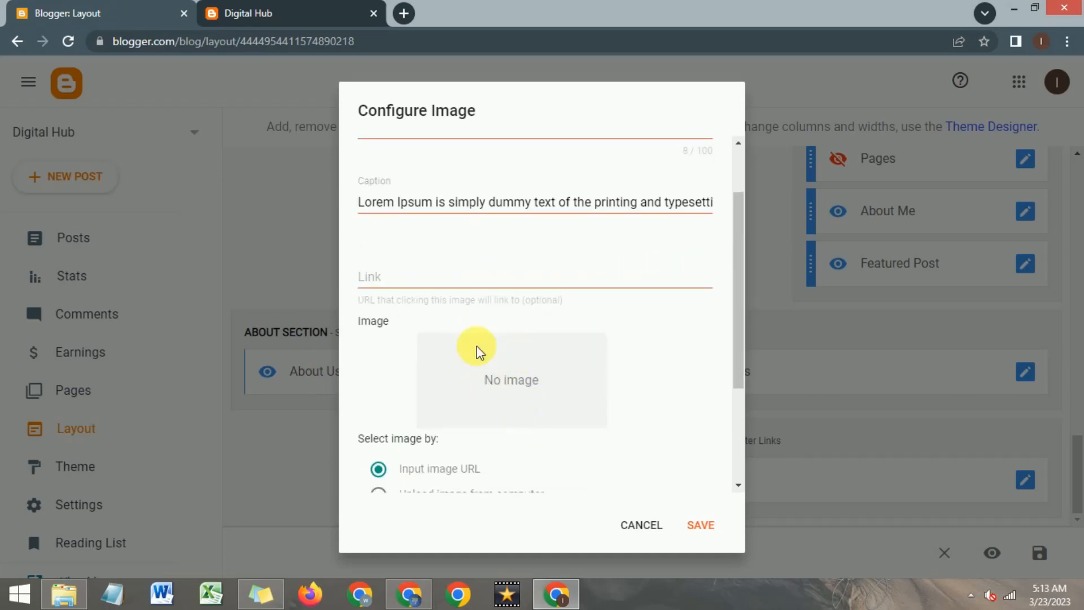
scroll(476, 350, "down", 1)
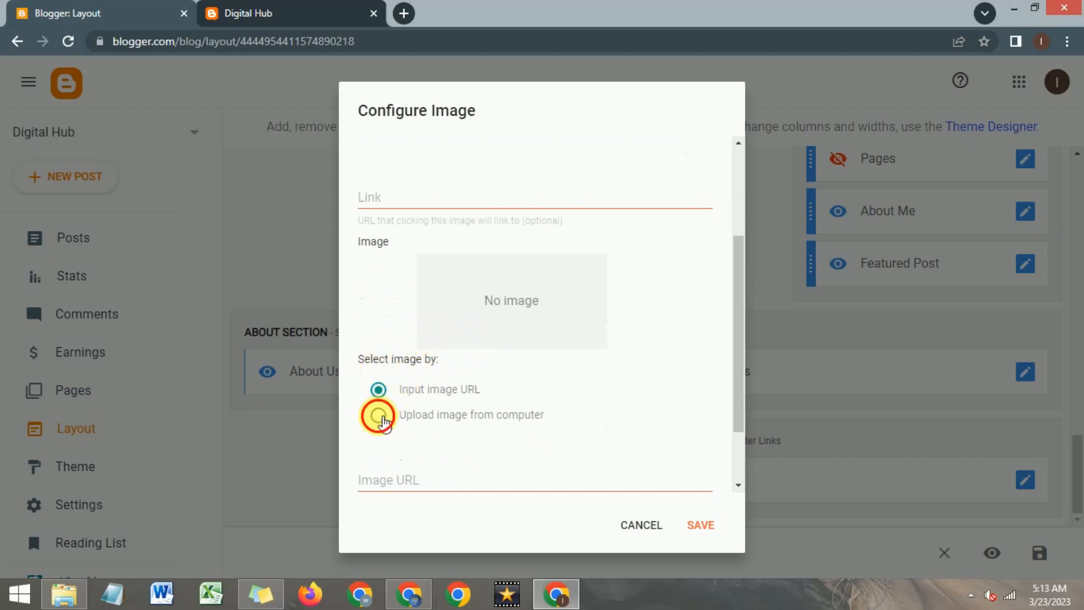
left_click(383, 420)
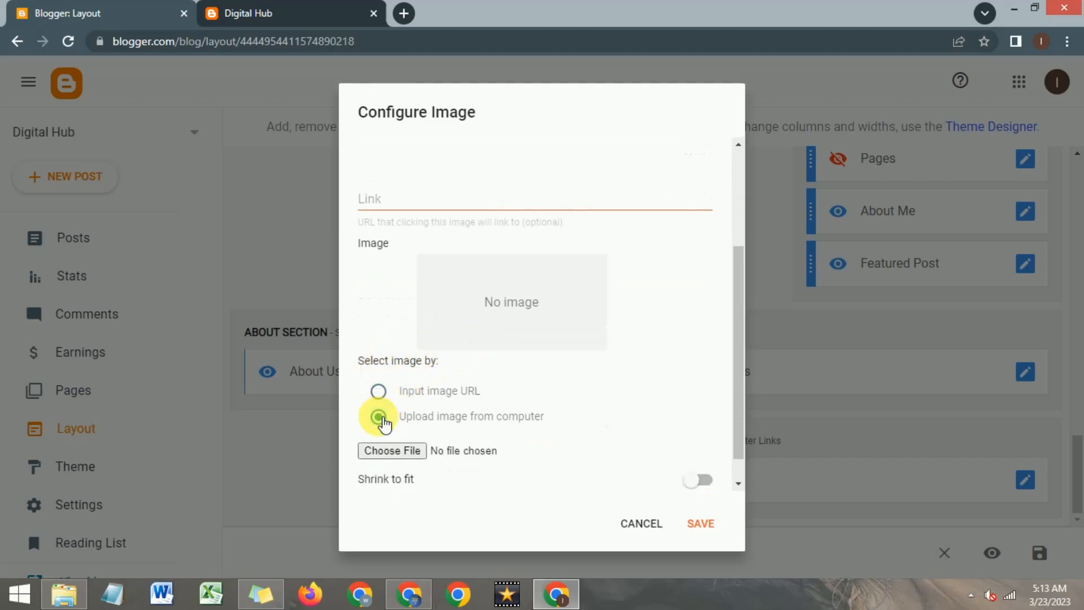
left_click(392, 450)
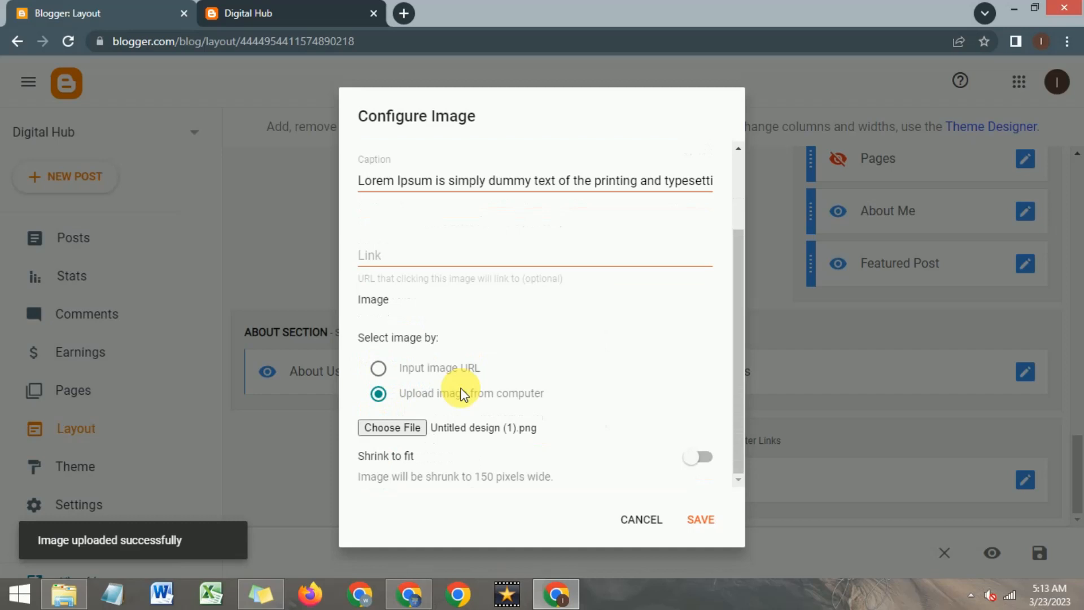
scroll(453, 344, "down", 1)
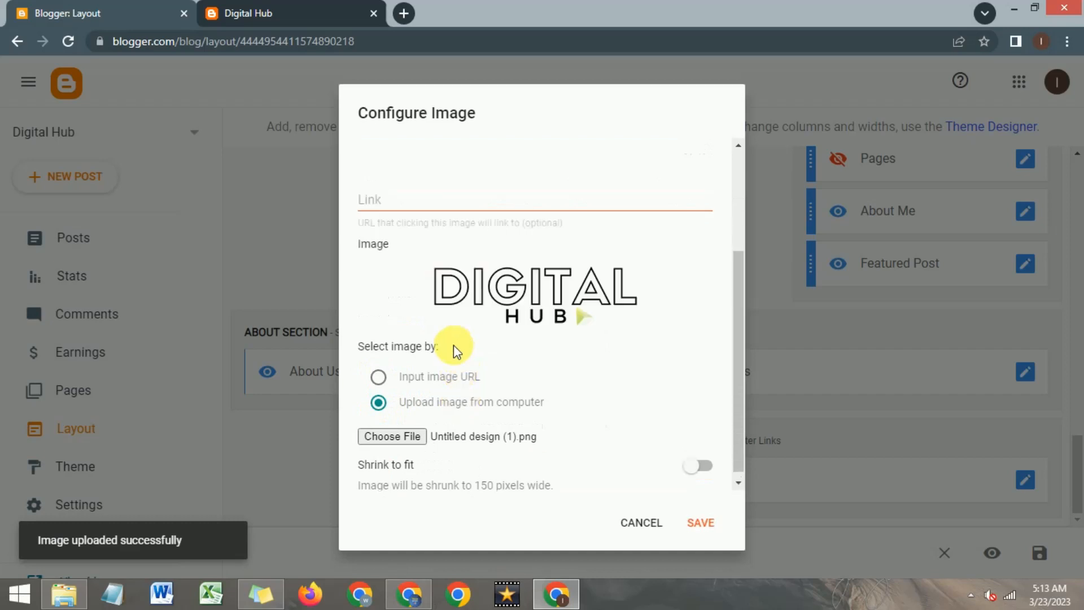
scroll(453, 344, "up", 1)
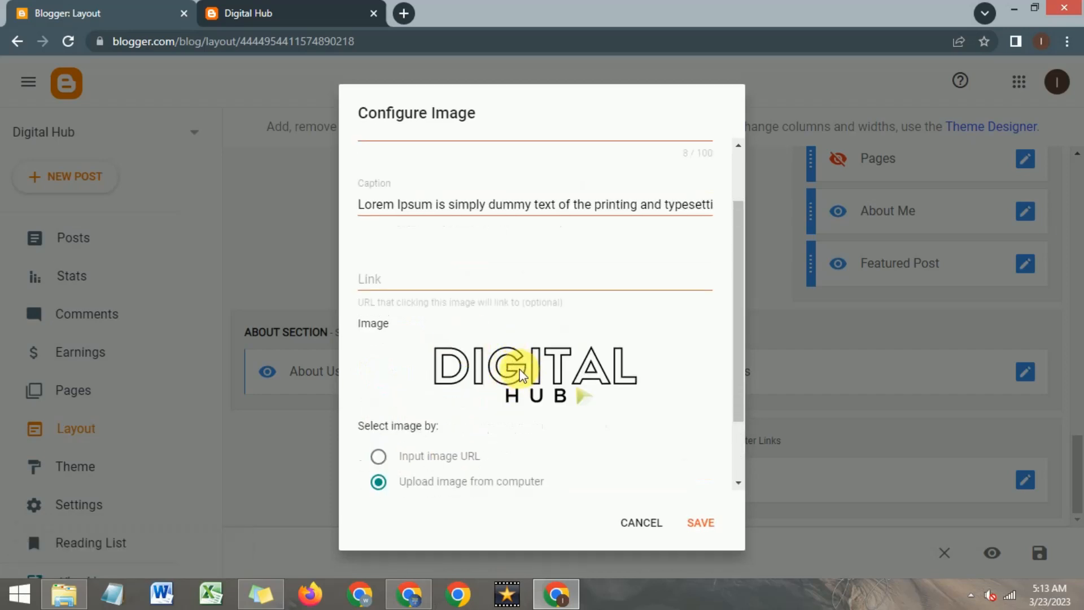
scroll(509, 367, "down", 1)
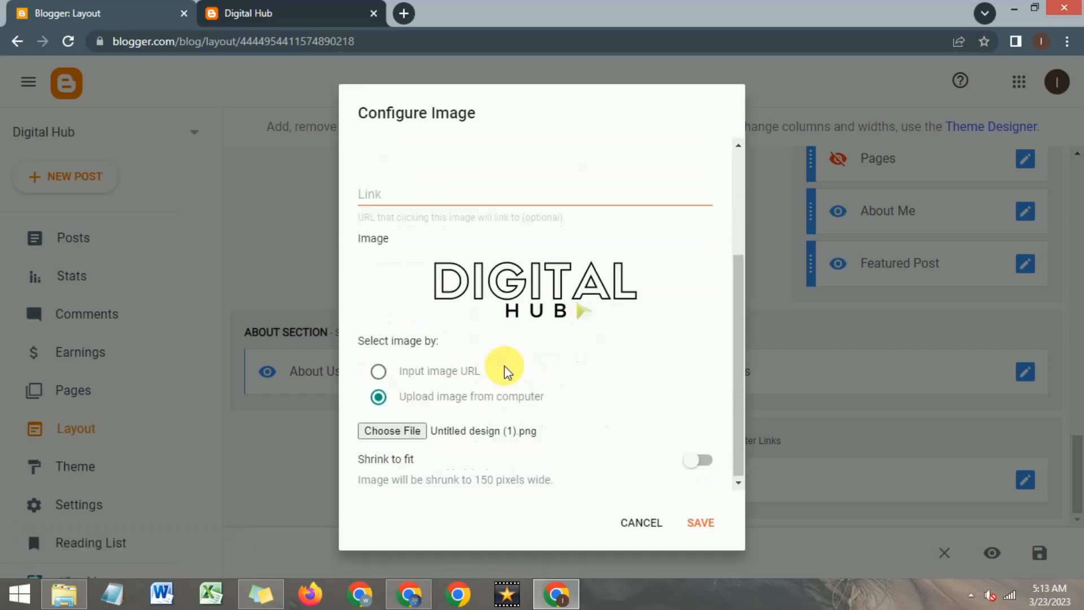
scroll(493, 335, "up", 1)
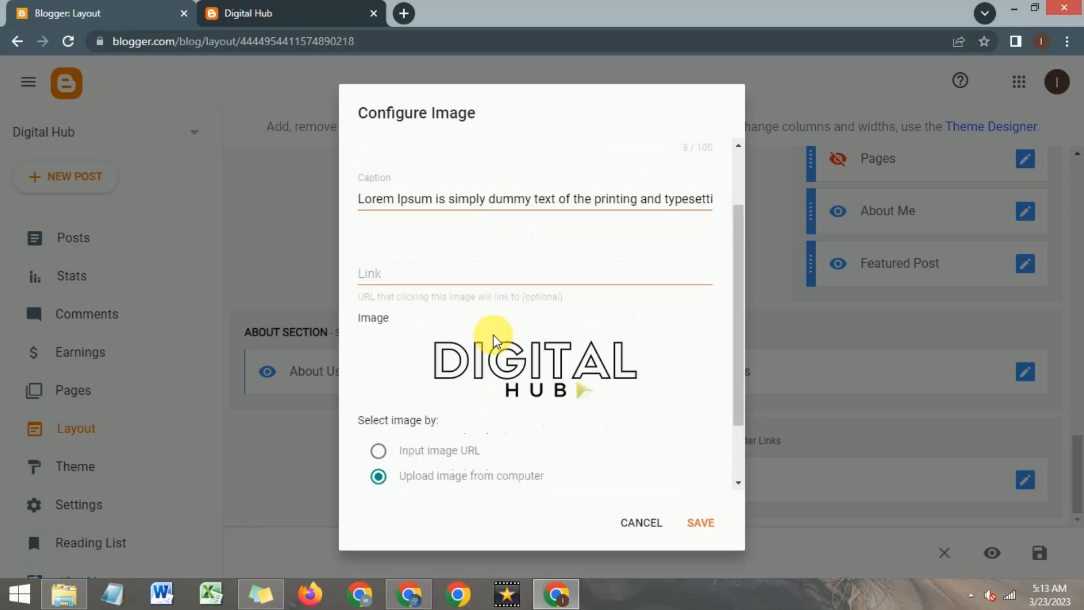
scroll(492, 344, "down", 1)
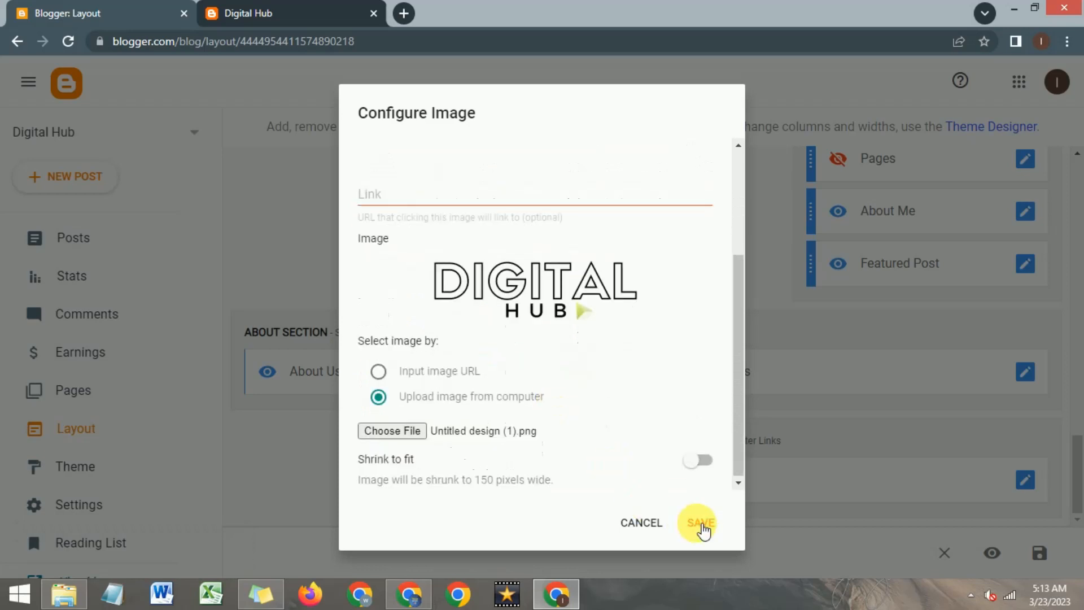
left_click(699, 524)
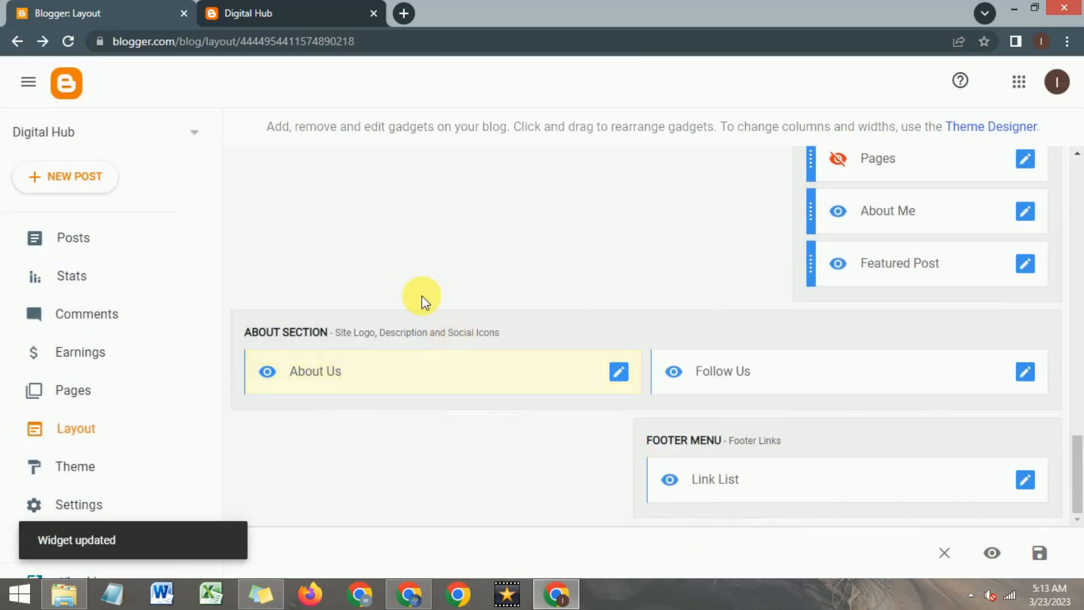
Step: Reload the live Digital Hub blog and check the logo in its footer's About Us section
left_click(305, 11)
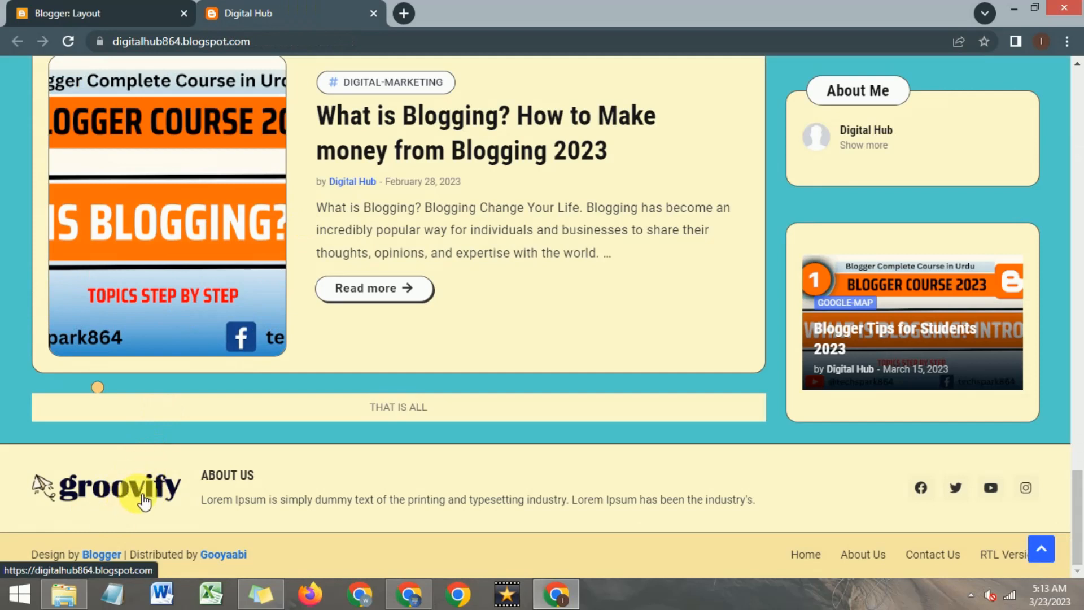
left_click(70, 45)
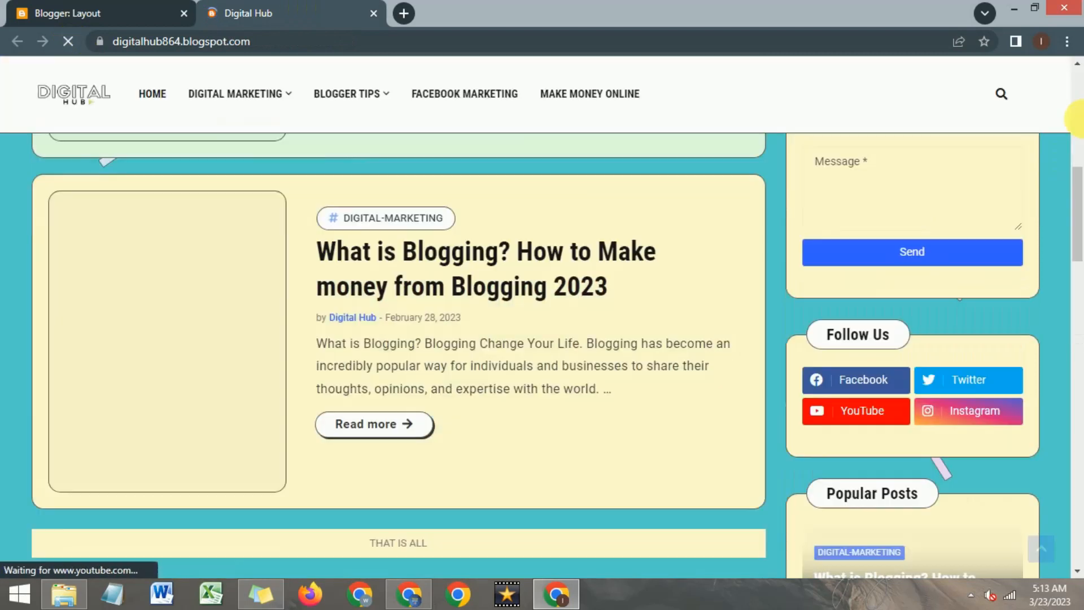
left_click_drag(1079, 247, 1082, 547)
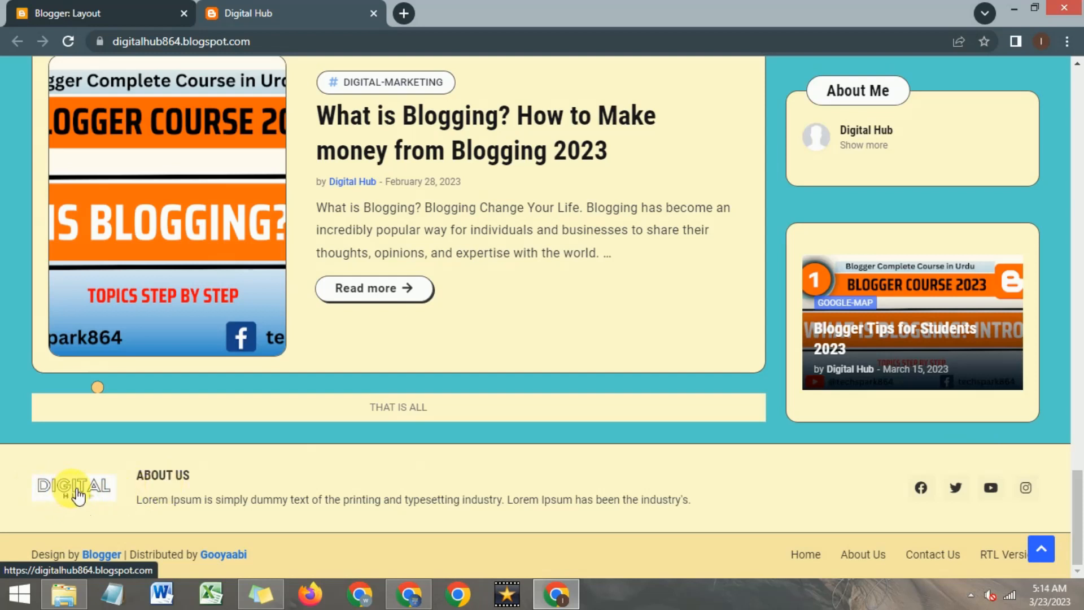
mouse_move(1077, 534)
left_mouse_down()
mouse_move(1077, 72)
mouse_move(1078, 528)
left_mouse_up()
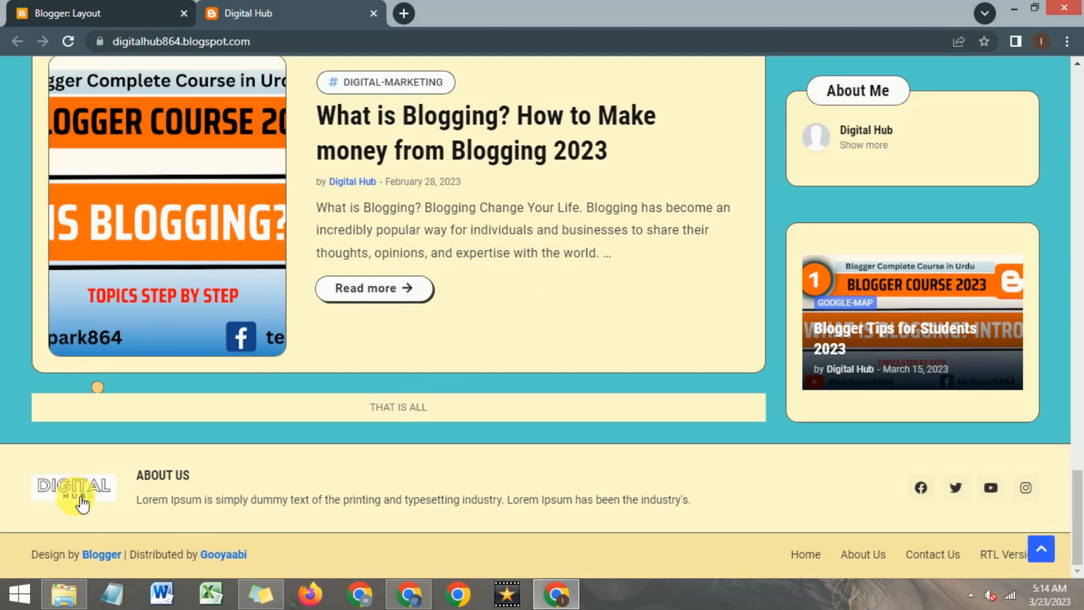
Step: Review the links in the Footer Menu's Link List gadget in the Blogger layout and close it without saving
left_click(116, 12)
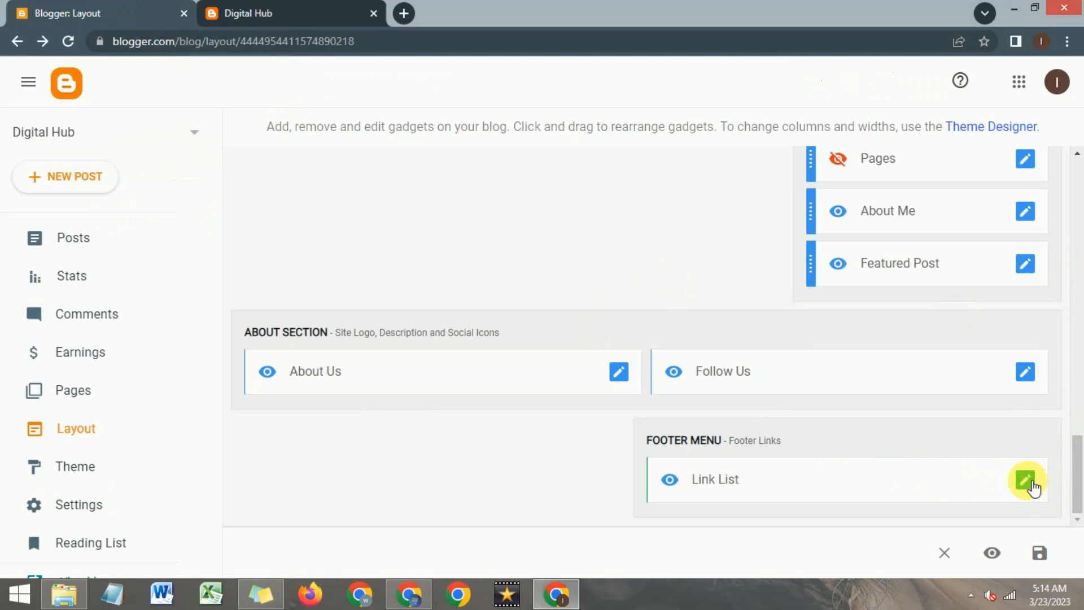
left_click(1026, 482)
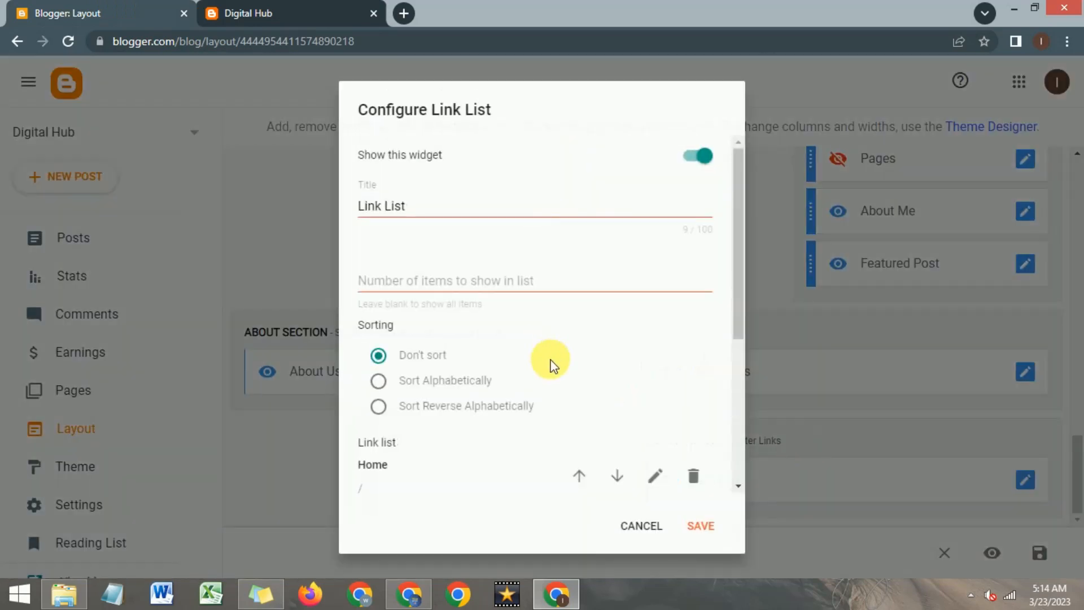
scroll(552, 363, "down", 4)
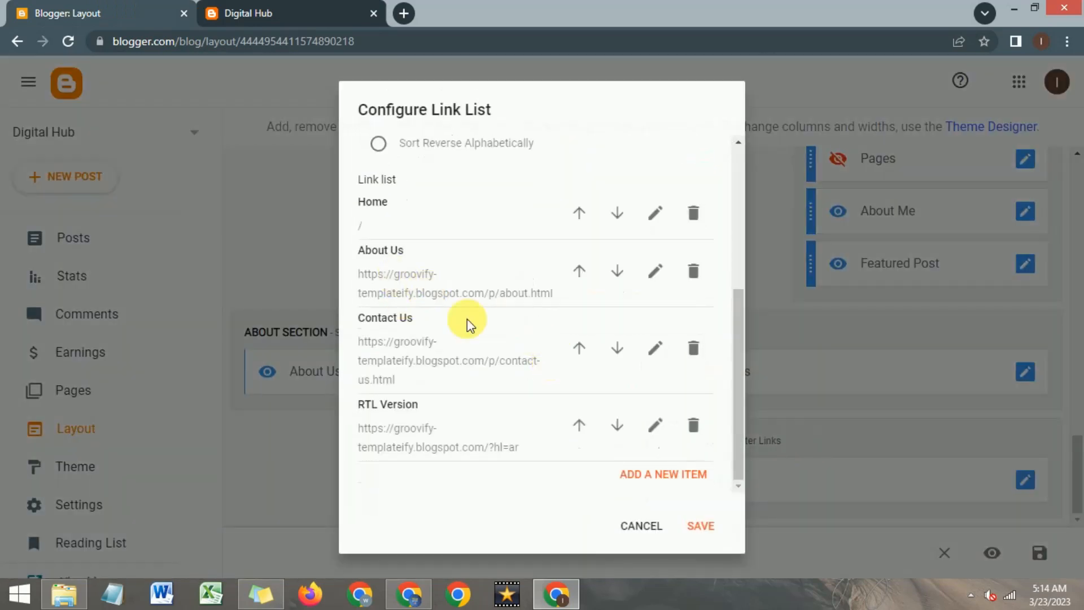
left_click(644, 535)
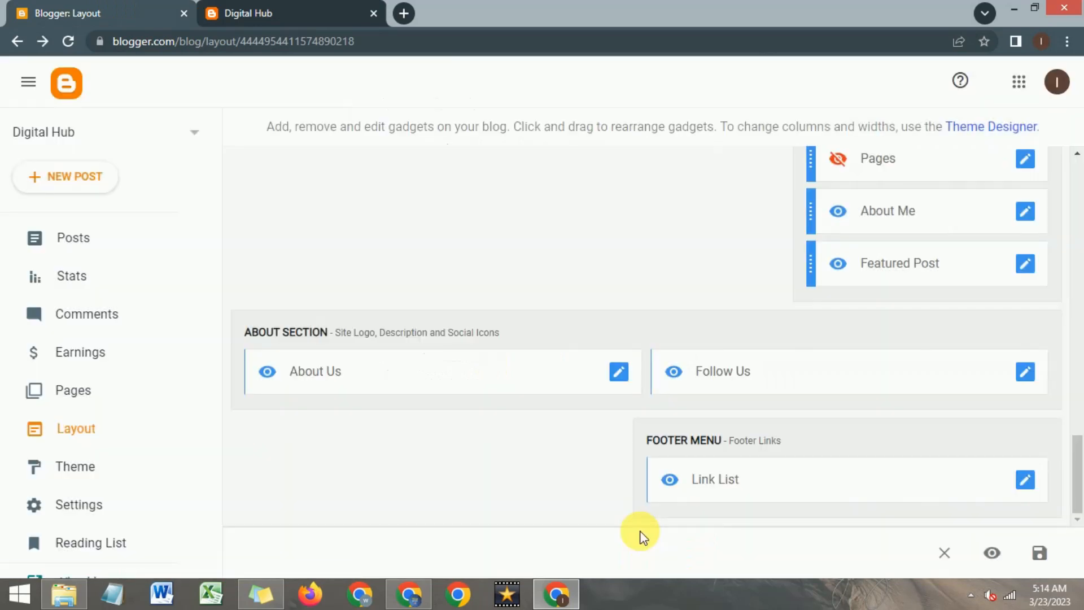
left_click_drag(1079, 478, 1080, 164)
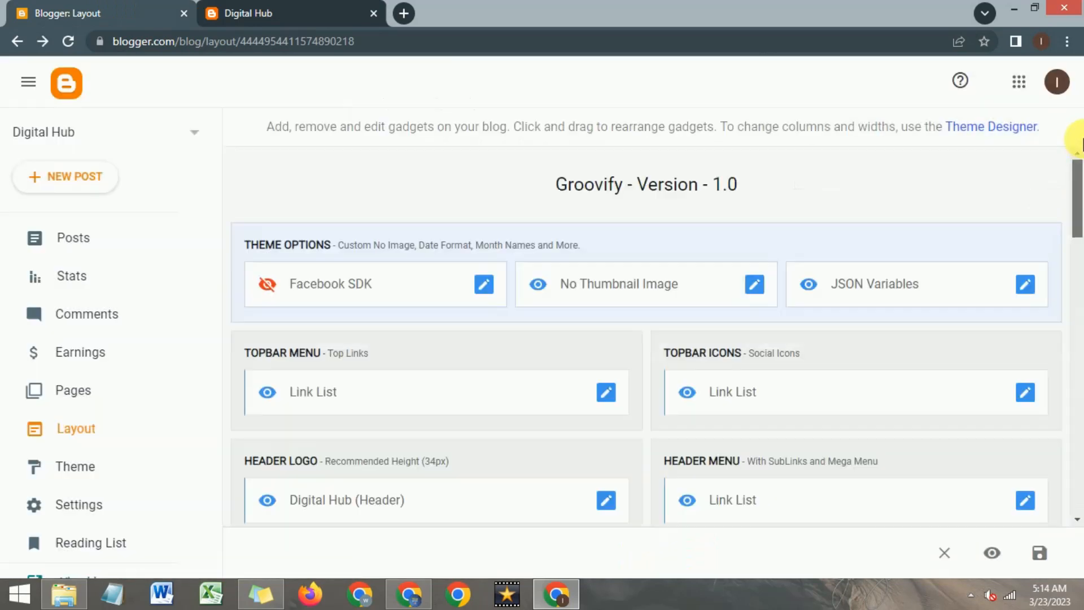
Step: Look over the live Digital Hub blog once more, comparing its header and top bar with its footer
left_click(285, 11)
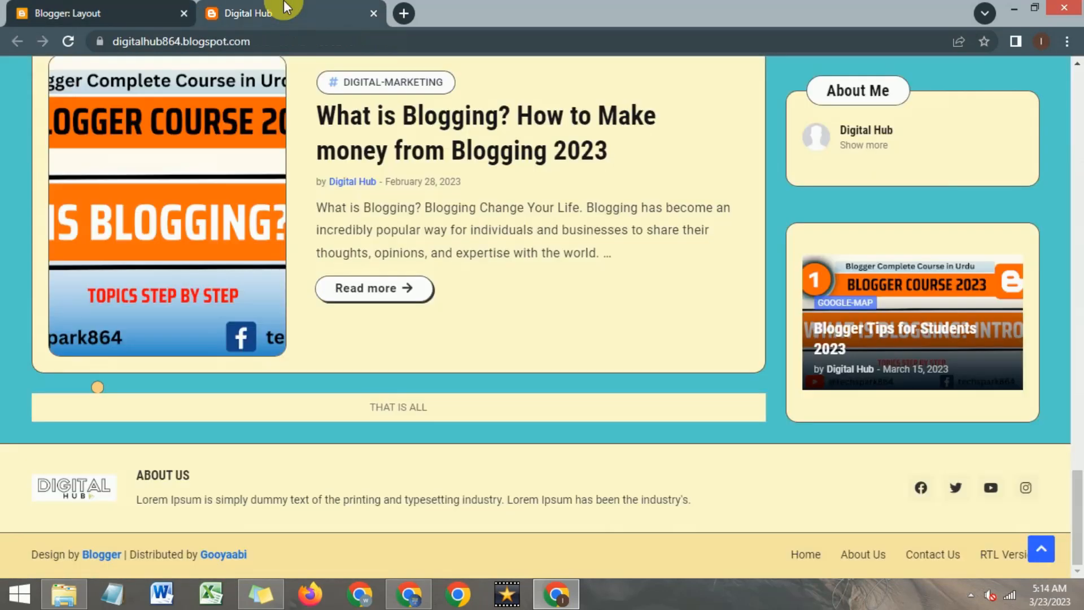
scroll(350, 192, "up", 5)
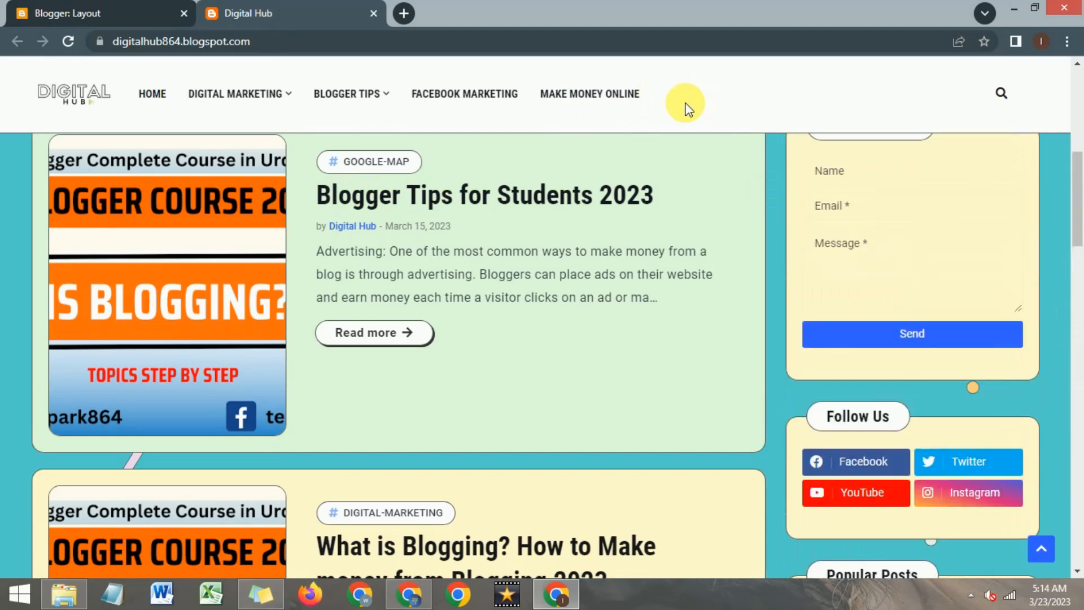
scroll(687, 107, "up", 2)
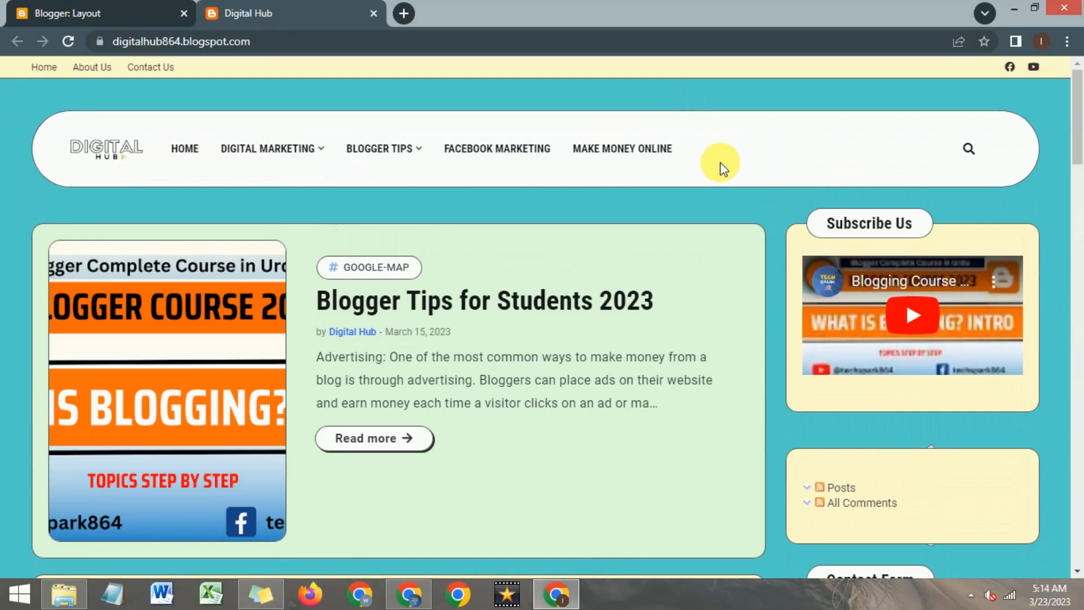
left_click_drag(1080, 129, 1079, 540)
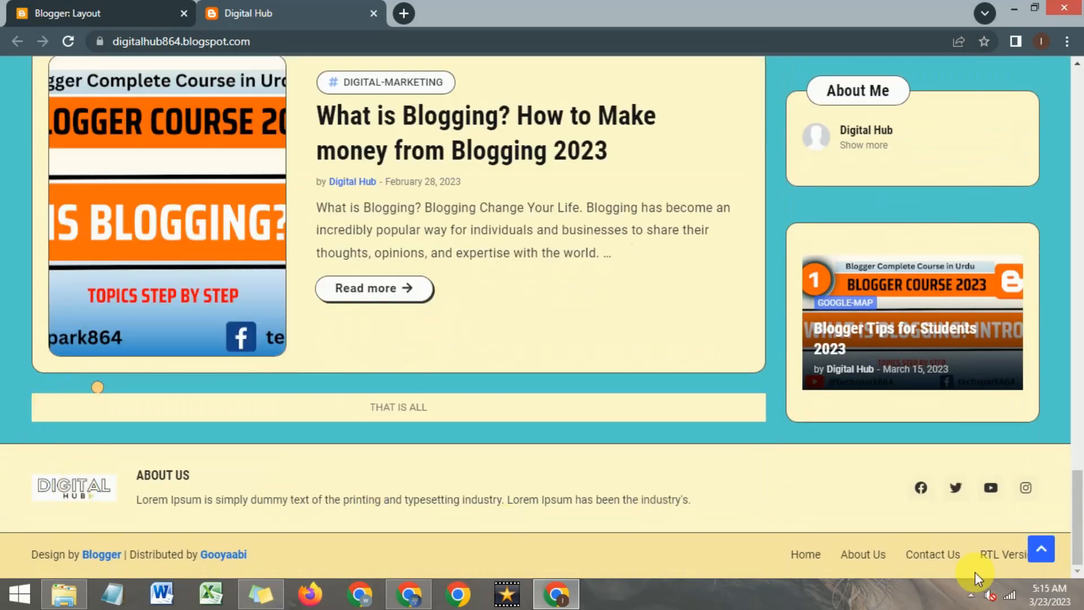
left_click_drag(1076, 511, 1076, 105)
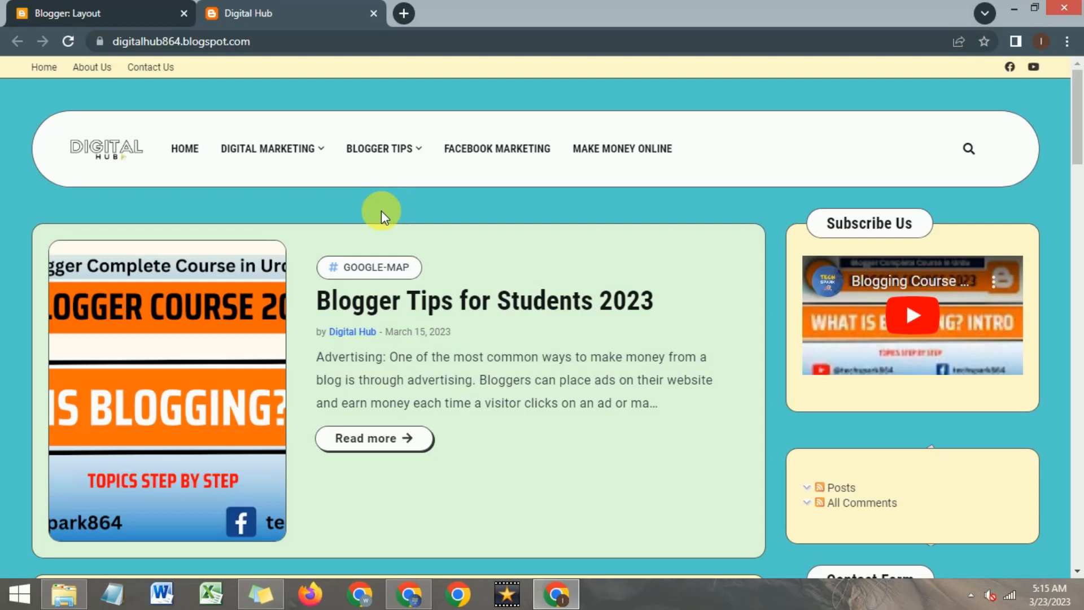
scroll(418, 214, "down", 3)
scroll(425, 218, "up", 3)
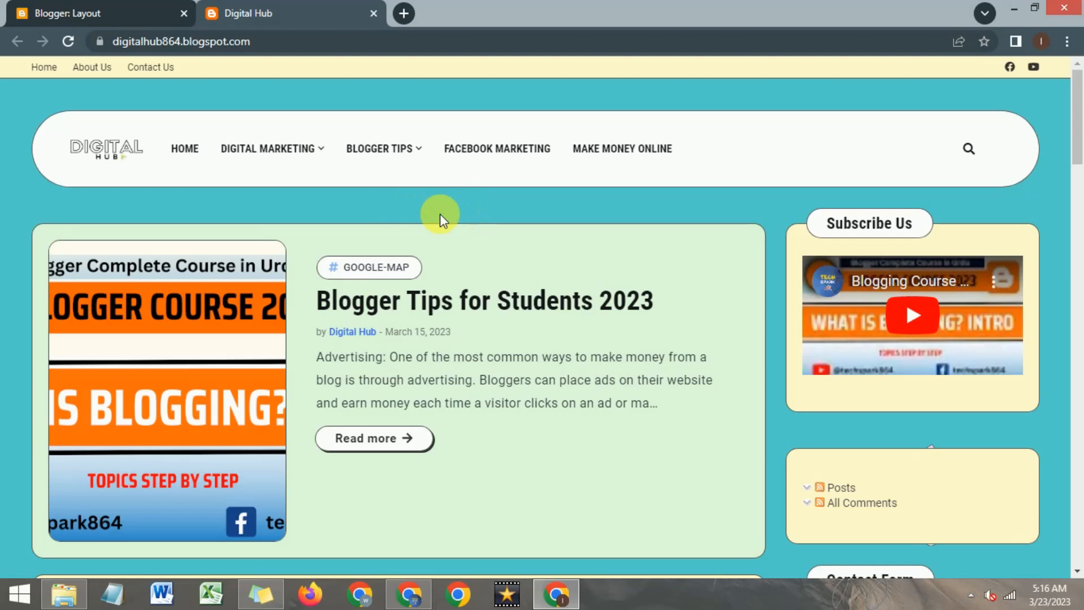
scroll(433, 211, "down", 1)
scroll(433, 211, "up", 1)
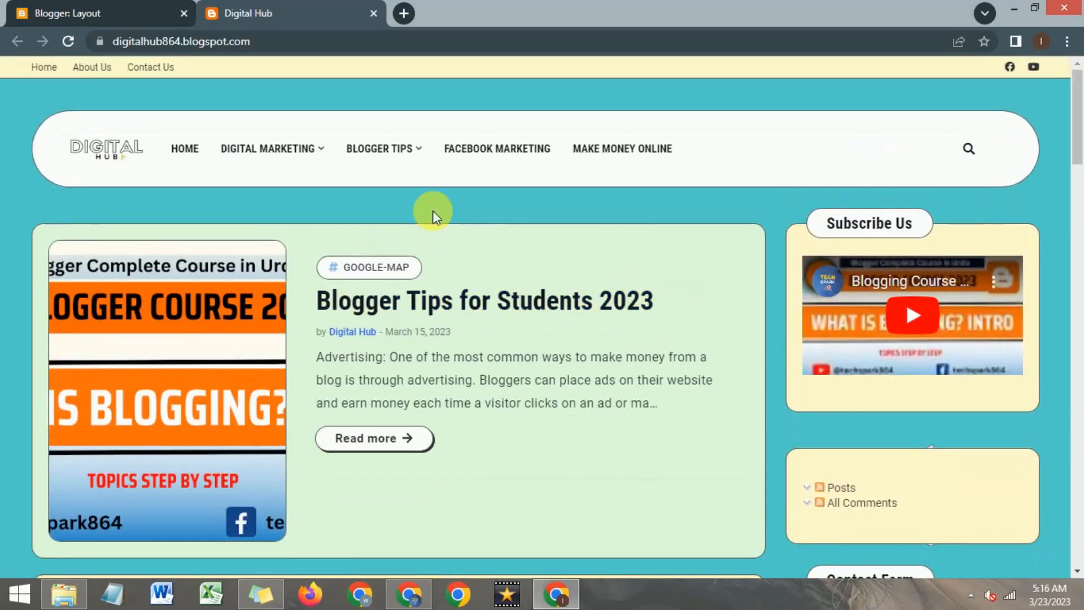